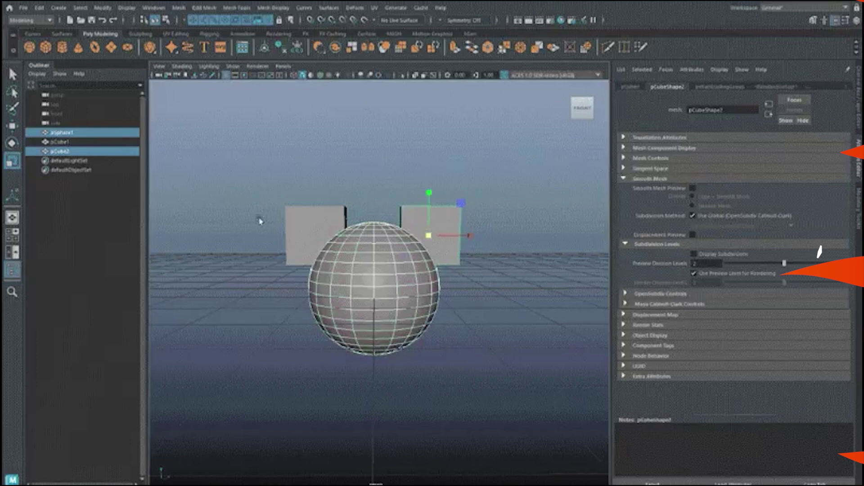
Step: Union the sphere and both cubes with a Volume-mode Boolean at a voxel size of 0.25
{"action": "right_click_drag", "start_coordinate": [355, 156], "coordinate": [435, 381], "text": "shift"}
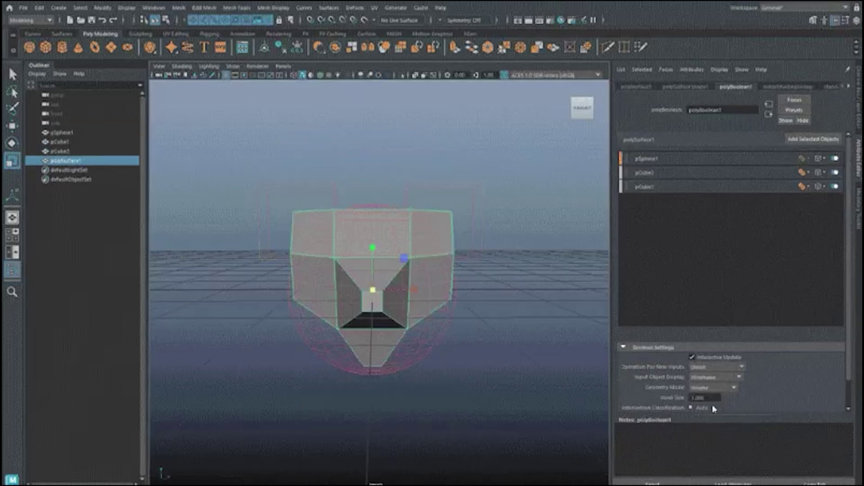
{"action": "type", "text": ".25"}
{"action": "key", "text": "Return"}
Step: Select the upper inner corner vertex of the right ear cube and display wireframe over the shaded surface
{"action": "left_click", "coordinate": [483, 241]}
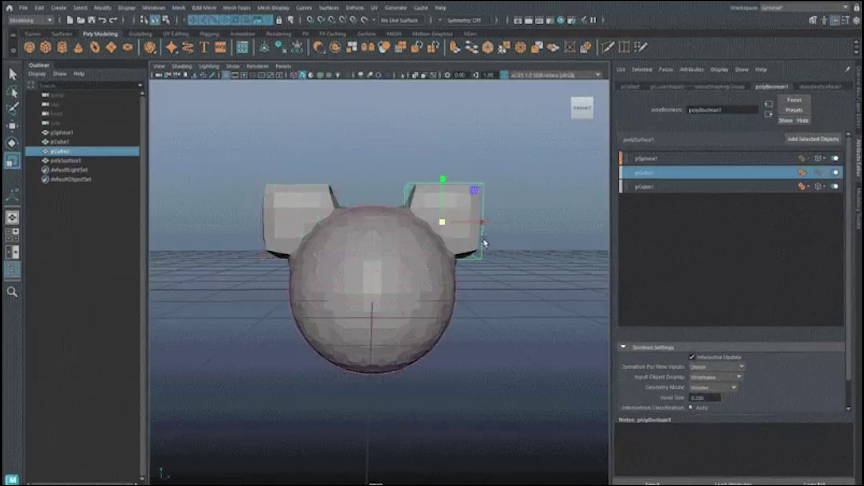
{"action": "left_click_drag", "start_coordinate": [469, 213], "coordinate": [444, 224]}
{"action": "left_click_drag", "start_coordinate": [475, 292], "coordinate": [472, 313], "text": "alt"}
{"action": "scroll", "coordinate": [501, 318], "scroll_direction": "up", "scroll_amount": 2}
{"action": "right_click_drag", "start_coordinate": [366, 174], "coordinate": [363, 174]}
{"action": "left_click", "coordinate": [417, 170]}
{"action": "left_click_drag", "start_coordinate": [406, 176], "coordinate": [383, 173], "text": "alt"}
{"action": "left_click", "coordinate": [320, 75]}
Step: Try pulling the selected corner vertex up and across above the head with a different voxel size, and undo it
{"action": "mouse_move", "coordinate": [443, 137]}
{"action": "left_mouse_down"}
{"action": "mouse_move", "coordinate": [275, 53]}
{"action": "mouse_move", "coordinate": [289, 203]}
{"action": "mouse_move", "coordinate": [303, 90]}
{"action": "mouse_move", "coordinate": [312, 99]}
{"action": "left_mouse_up"}
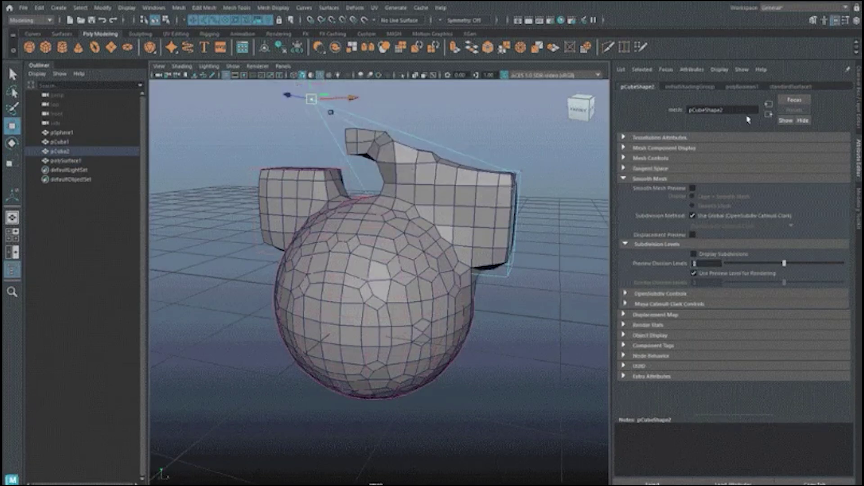
{"action": "left_click", "coordinate": [741, 87]}
{"action": "left_click_drag", "start_coordinate": [721, 397], "coordinate": [696, 397]}
{"action": "type", "text": "1"}
{"action": "key", "text": "Return"}
{"action": "left_click_drag", "start_coordinate": [450, 306], "coordinate": [455, 321], "text": "alt"}
{"action": "key", "text": "ctrl+z"}
{"action": "key", "text": "ctrl+z"}
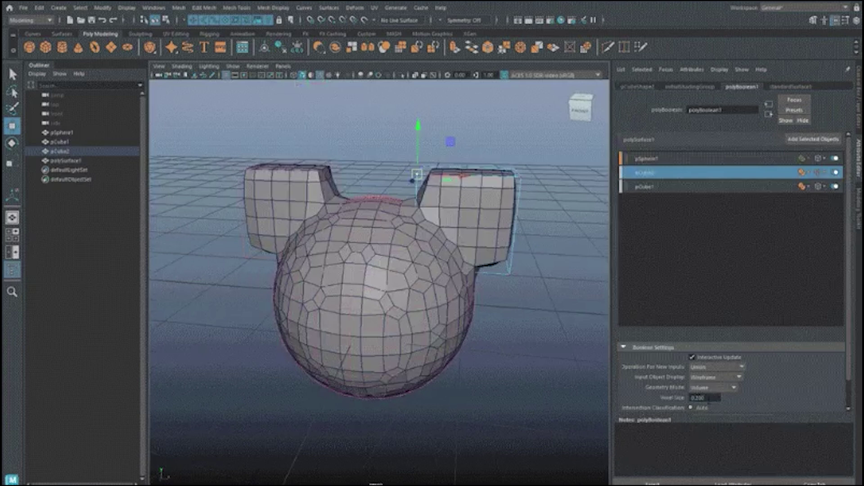
Step: Set the Boolean's voxel size to 0.1 and enable the smooth mesh preview on both ear cubes
{"action": "type", "text": "0.1"}
{"action": "key", "text": "Return"}
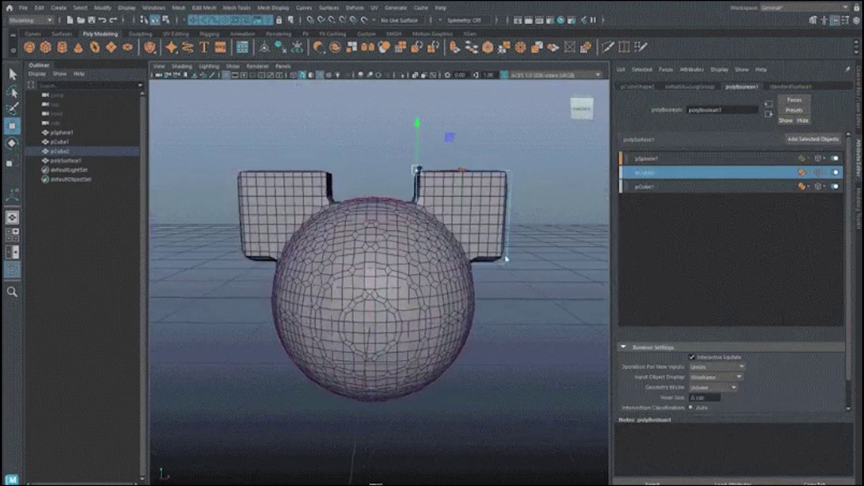
{"action": "left_click", "coordinate": [675, 174]}
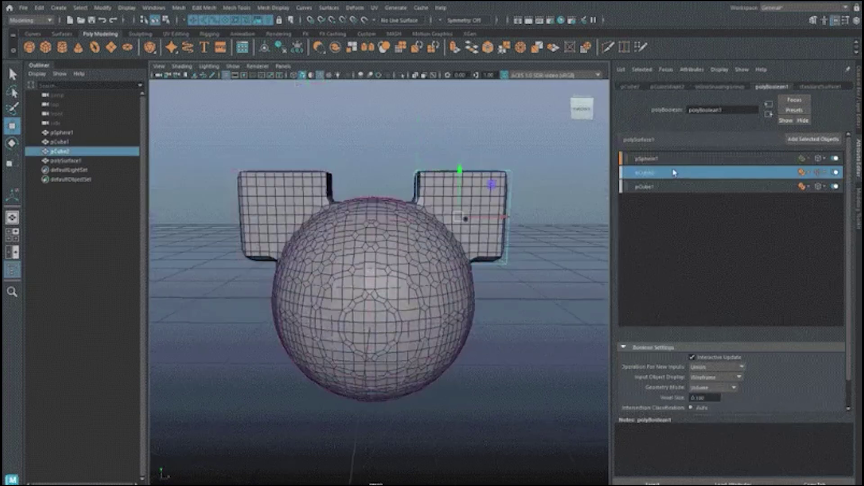
{"action": "left_click_drag", "start_coordinate": [342, 180], "coordinate": [332, 191], "text": "alt"}
{"action": "left_click", "coordinate": [656, 185]}
{"action": "key", "text": "3"}
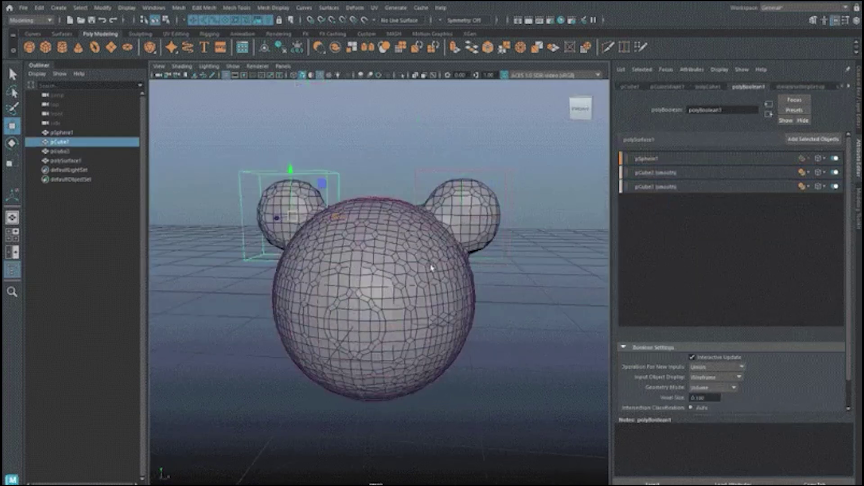
Step: Scale both smoothed ear cubes up together to enlarge the ears
{"action": "left_click_drag", "start_coordinate": [432, 266], "coordinate": [444, 273], "text": "alt"}
{"action": "left_click", "coordinate": [461, 170]}
{"action": "left_click", "coordinate": [334, 191], "text": "shift"}
{"action": "key", "text": "e"}
{"action": "key", "text": "r"}
{"action": "left_click_drag", "start_coordinate": [318, 183], "coordinate": [330, 170]}
{"action": "left_click", "coordinate": [357, 253]}
{"action": "left_click_drag", "start_coordinate": [357, 253], "coordinate": [421, 246], "text": "alt"}
{"action": "left_click", "coordinate": [559, 229]}
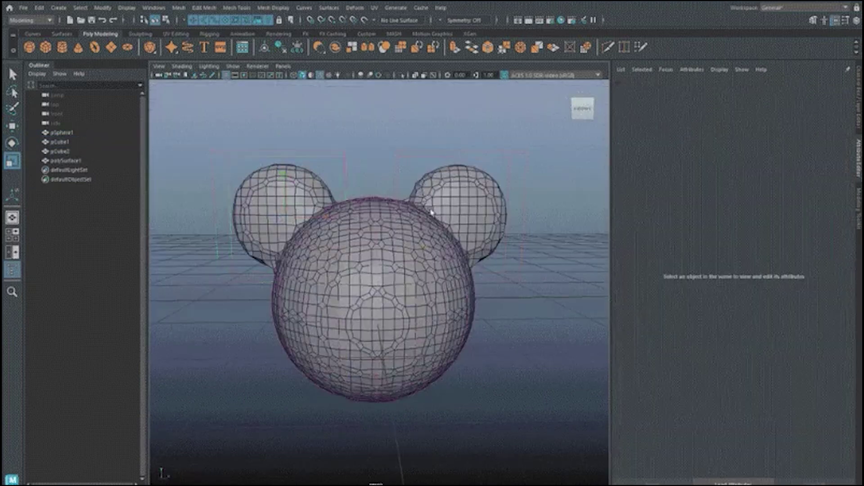
Step: Shift the ear cubes slightly and raise their preview division levels for rounder ears
{"action": "left_click_drag", "start_coordinate": [569, 232], "coordinate": [522, 258], "text": "alt"}
{"action": "left_click", "coordinate": [478, 236]}
{"action": "mouse_move", "coordinate": [409, 236]}
{"action": "left_mouse_down"}
{"action": "mouse_move", "coordinate": [429, 239]}
{"action": "mouse_move", "coordinate": [417, 236]}
{"action": "left_mouse_up"}
{"action": "mouse_move", "coordinate": [416, 236]}
{"action": "left_mouse_down", "text": "alt"}
{"action": "mouse_move", "coordinate": [459, 231]}
{"action": "mouse_move", "coordinate": [419, 233]}
{"action": "left_mouse_up", "text": "alt"}
{"action": "left_click", "coordinate": [667, 87]}
{"action": "left_click_drag", "start_coordinate": [732, 263], "coordinate": [818, 264]}
{"action": "left_click_drag", "start_coordinate": [255, 245], "coordinate": [288, 245], "text": "alt"}
{"action": "left_click", "coordinate": [288, 245]}
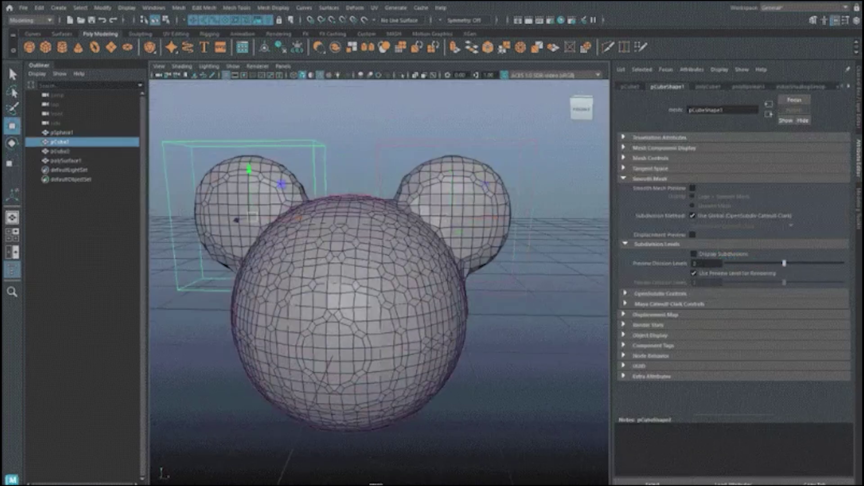
{"action": "left_click", "coordinate": [812, 265]}
Step: Select the combined head mesh and set its Boolean voxel size to 0.05
{"action": "scroll", "coordinate": [482, 284], "scroll_direction": "up", "scroll_amount": 3}
{"action": "left_click", "coordinate": [482, 284]}
{"action": "left_click", "coordinate": [736, 87]}
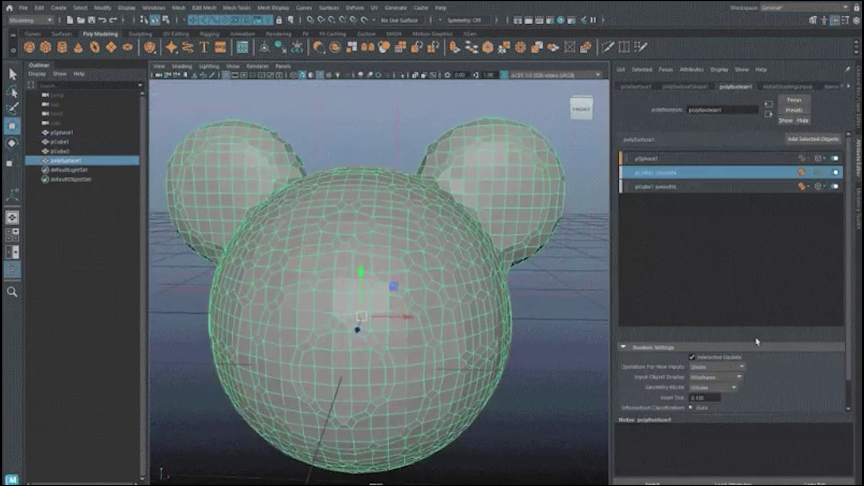
{"action": "type", "text": "0.05"}
{"action": "key", "text": "Return"}
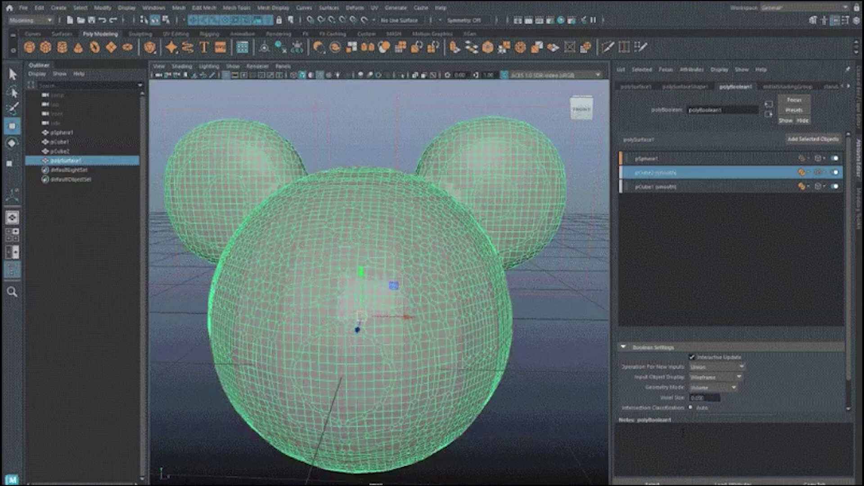
Step: Make the sphere use its smooth mesh output in the Boolean stack
{"action": "scroll", "coordinate": [486, 406], "scroll_direction": "down", "scroll_amount": 2}
{"action": "left_click_drag", "start_coordinate": [486, 406], "coordinate": [460, 383], "text": "alt"}
{"action": "left_click_drag", "start_coordinate": [439, 342], "coordinate": [424, 279], "text": "alt"}
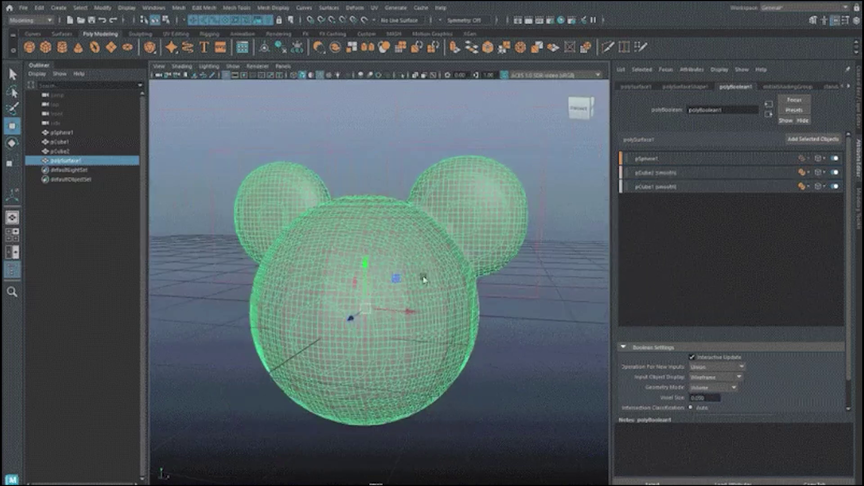
{"action": "right_click", "coordinate": [768, 158]}
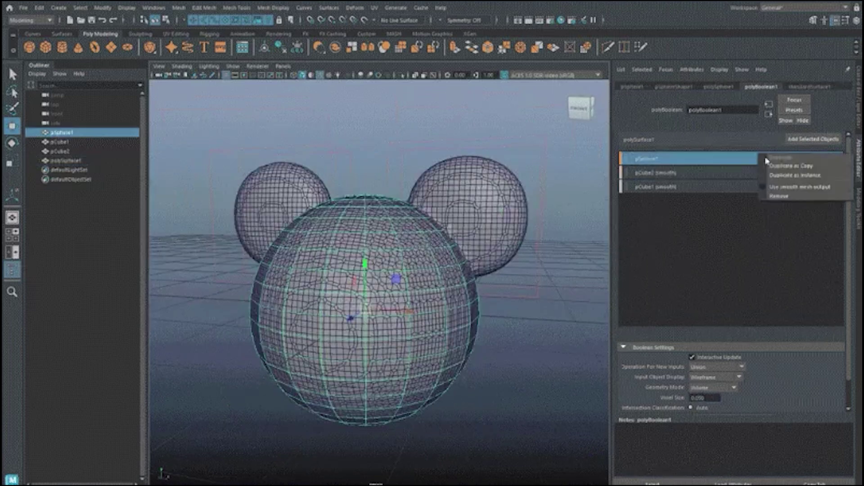
{"action": "left_click", "coordinate": [806, 188]}
{"action": "left_click", "coordinate": [476, 386]}
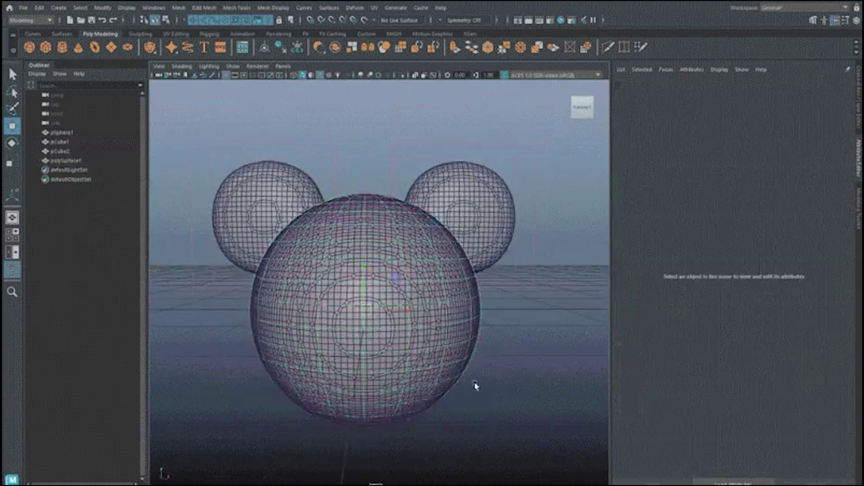
Step: Create a cube, move it to the front of the head and scale it down as the nose block
{"action": "right_click_drag", "start_coordinate": [496, 338], "coordinate": [434, 359], "text": "shift"}
{"action": "left_click_drag", "start_coordinate": [434, 359], "coordinate": [342, 371], "text": "alt"}
{"action": "left_click_drag", "start_coordinate": [299, 320], "coordinate": [222, 343]}
{"action": "key", "text": "e"}
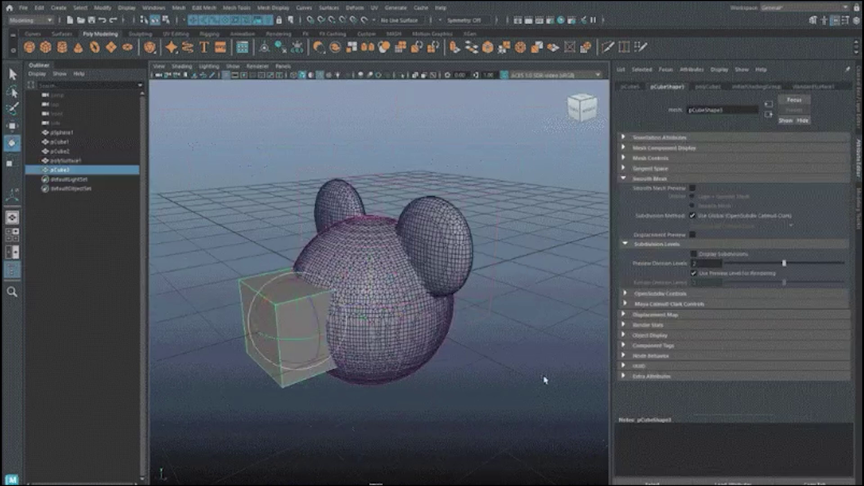
{"action": "key", "text": "r"}
{"action": "middle_click_drag", "start_coordinate": [544, 380], "coordinate": [509, 380]}
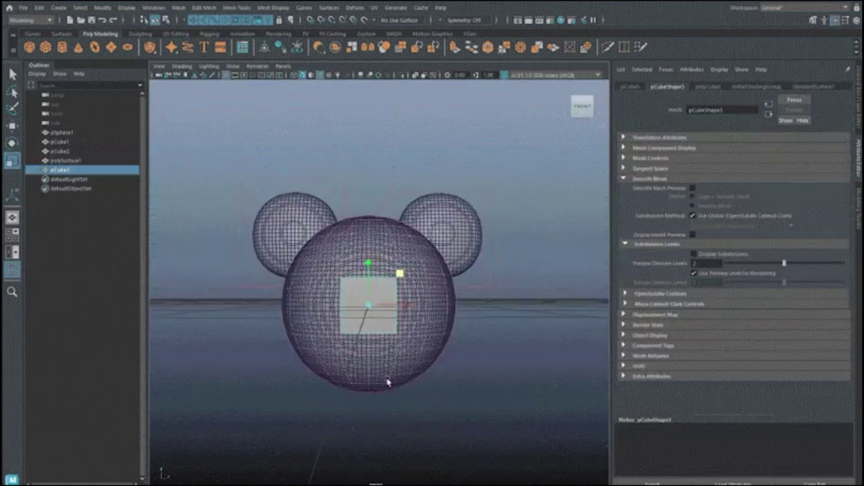
Step: Duplicate the nose cube and place two copies side by side above it as eye blocks
{"action": "key", "text": "w"}
{"action": "key", "text": "ctrl+d"}
{"action": "left_click_drag", "start_coordinate": [358, 283], "coordinate": [405, 283]}
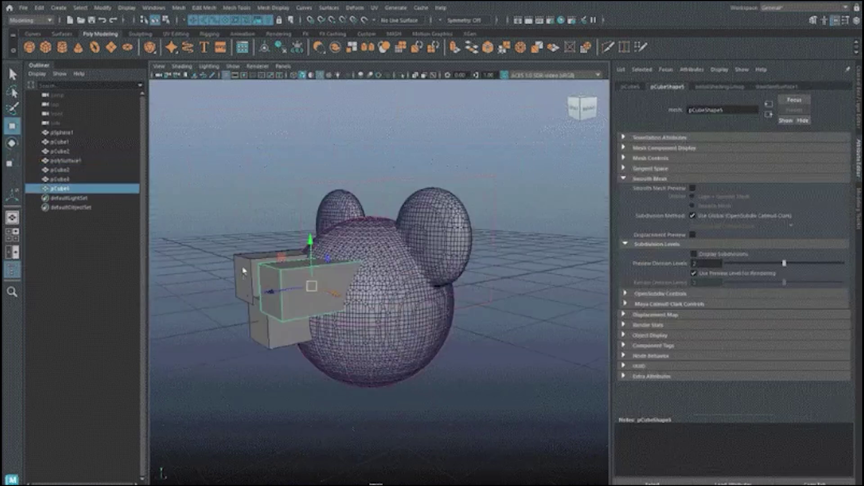
Step: Select the head and the three face cubes and union them into the existing Boolean
{"action": "left_click", "coordinate": [243, 272], "text": "shift"}
{"action": "left_click", "coordinate": [276, 318], "text": "shift"}
{"action": "left_click_drag", "start_coordinate": [315, 311], "coordinate": [264, 306], "text": "alt"}
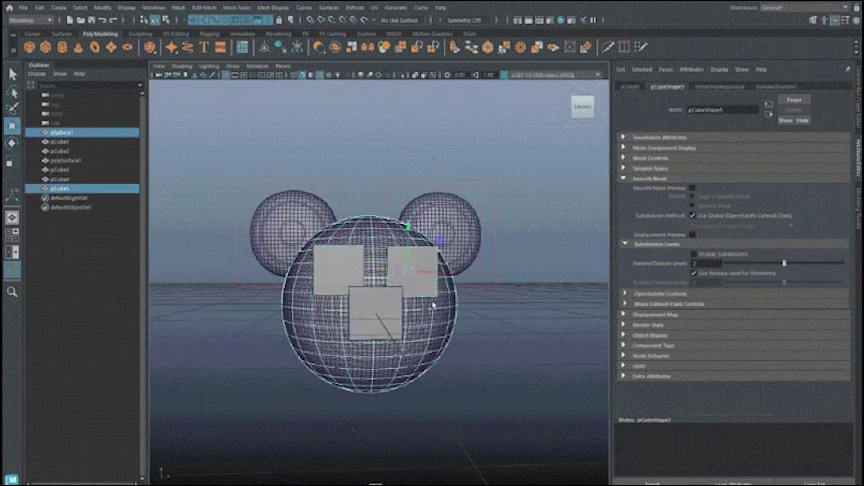
{"action": "left_click", "coordinate": [420, 278]}
{"action": "left_click", "coordinate": [419, 279], "text": "shift"}
{"action": "left_click", "coordinate": [341, 272], "text": "shift"}
{"action": "left_click", "coordinate": [375, 311], "text": "shift"}
{"action": "right_click_drag", "start_coordinate": [380, 168], "coordinate": [446, 384], "text": "shift"}
{"action": "left_click_drag", "start_coordinate": [447, 410], "coordinate": [435, 427], "text": "alt"}
Step: Change the Boolean operation of the two eye cubes to Difference (A-B)
{"action": "left_click", "coordinate": [675, 200]}
{"action": "left_click", "coordinate": [671, 214], "text": "shift"}
{"action": "left_click", "coordinate": [804, 215]}
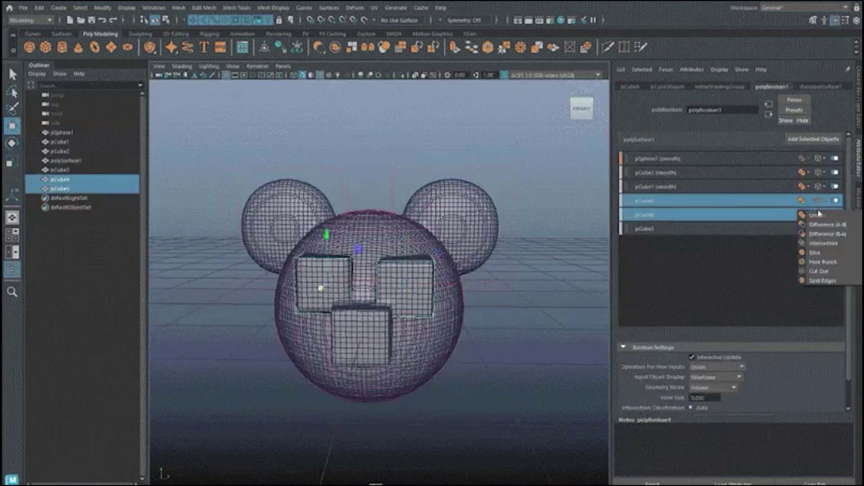
{"action": "left_click", "coordinate": [824, 225]}
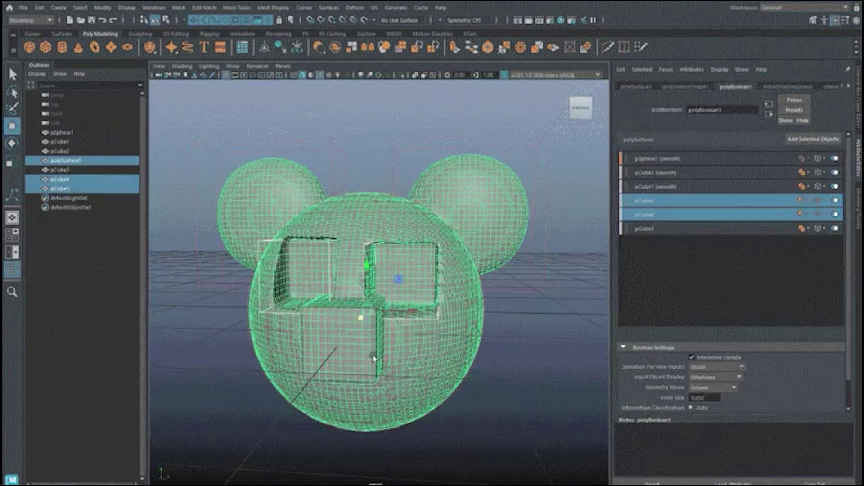
Step: Make the two eye cubes and the nose cube use their smooth mesh output in the Boolean
{"action": "left_click", "coordinate": [683, 229], "text": "shift"}
{"action": "right_click", "coordinate": [698, 226]}
{"action": "left_click", "coordinate": [746, 259]}
Step: Reposition the nose cube on the face and reshape it by moving and scaling its vertices
{"action": "left_click", "coordinate": [322, 327]}
{"action": "left_click_drag", "start_coordinate": [424, 351], "coordinate": [334, 341], "text": "alt"}
{"action": "left_click_drag", "start_coordinate": [275, 302], "coordinate": [297, 345]}
{"action": "key", "text": "F9"}
{"action": "left_click_drag", "start_coordinate": [225, 331], "coordinate": [196, 337]}
{"action": "left_click_drag", "start_coordinate": [258, 251], "coordinate": [290, 278]}
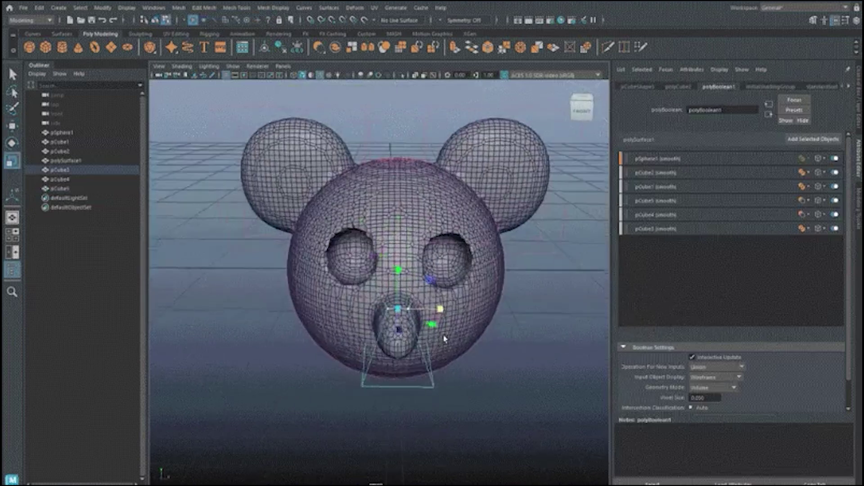
{"action": "left_click_drag", "start_coordinate": [444, 339], "coordinate": [440, 325], "text": "alt"}
{"action": "left_click", "coordinate": [419, 336]}
{"action": "key", "text": "F8"}
Step: Retopologize the combined bear head with a target face count of 300 and symmetry enabled
{"action": "middle_click_drag", "start_coordinate": [488, 339], "coordinate": [458, 359], "text": "alt"}
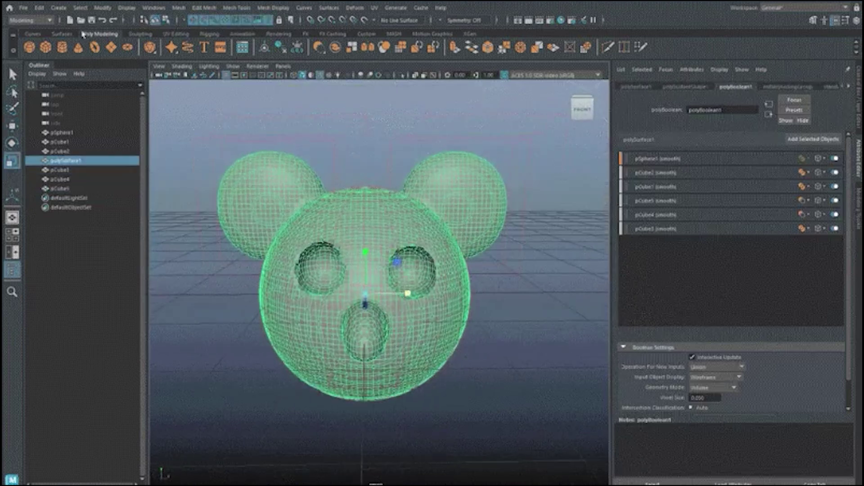
{"action": "left_click", "coordinate": [179, 8]}
{"action": "left_click", "coordinate": [266, 107]}
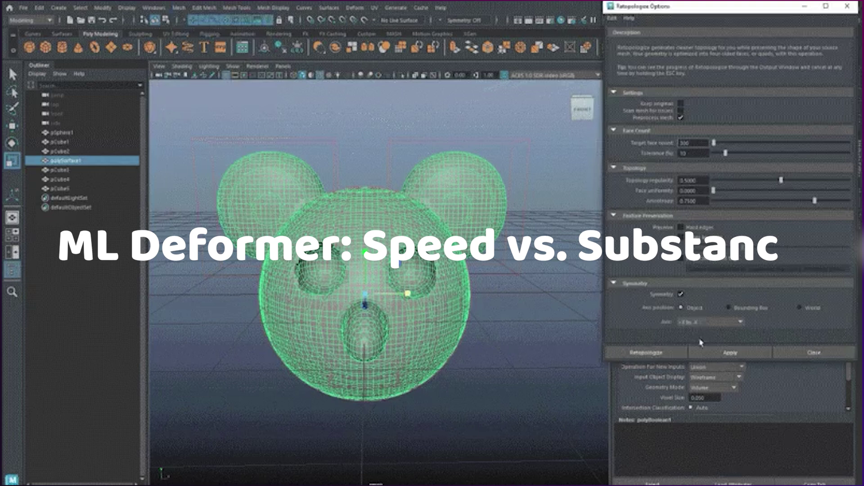
{"action": "left_click", "coordinate": [646, 352]}
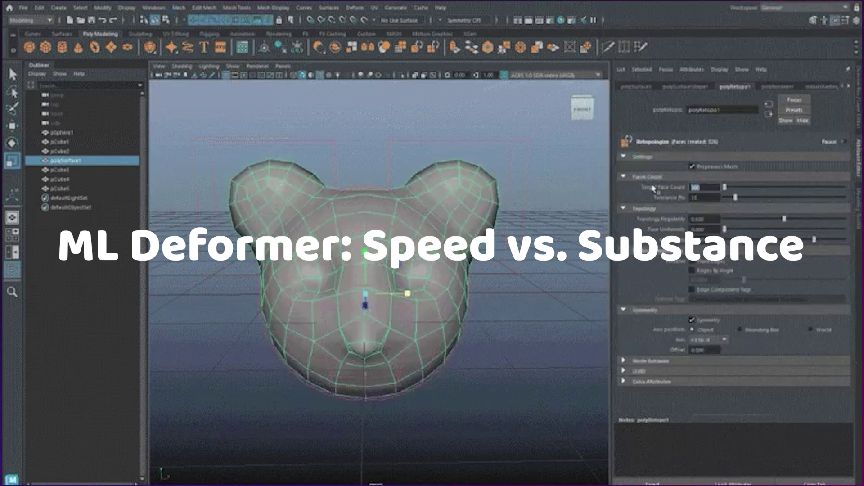
Step: Raise the retopology target face count to 3000
{"action": "key", "text": "Return"}
{"action": "left_click_drag", "start_coordinate": [535, 357], "coordinate": [406, 315], "text": "alt"}
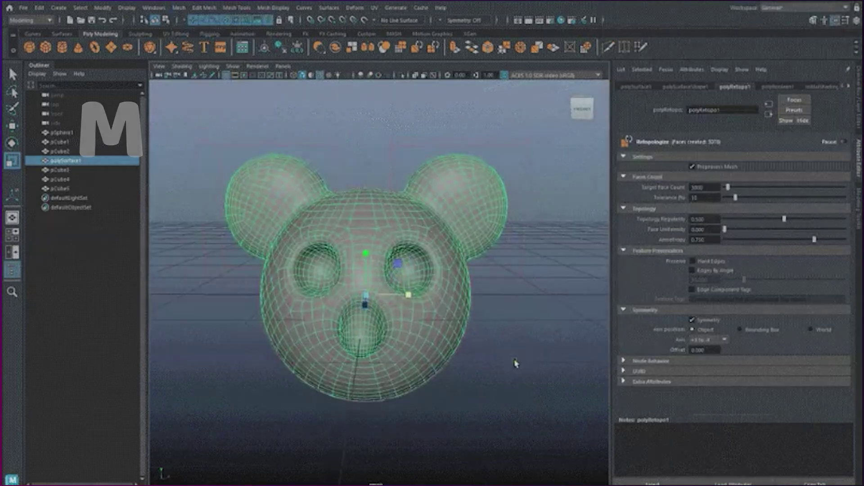
{"action": "left_click", "coordinate": [516, 363]}
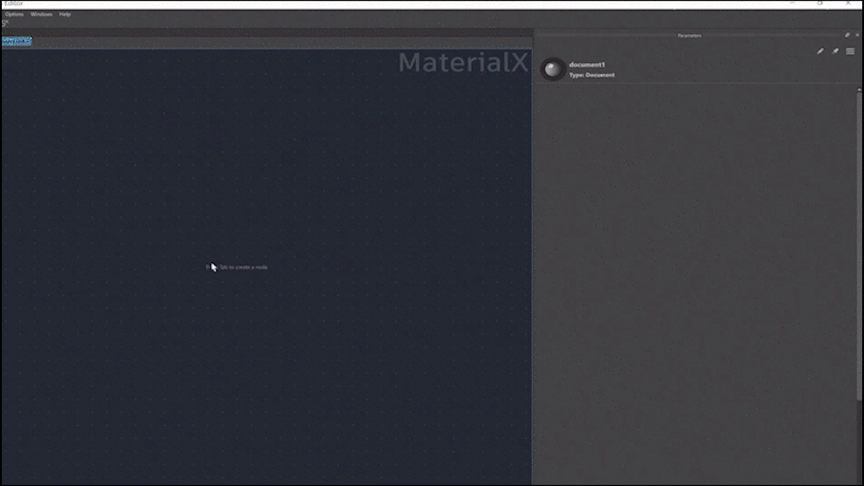
Step: Create an Experimental GenTex Local Plugin node in the MaterialX graph
{"action": "key", "text": "Tab"}
{"action": "mouse_move", "coordinate": [288, 299]}
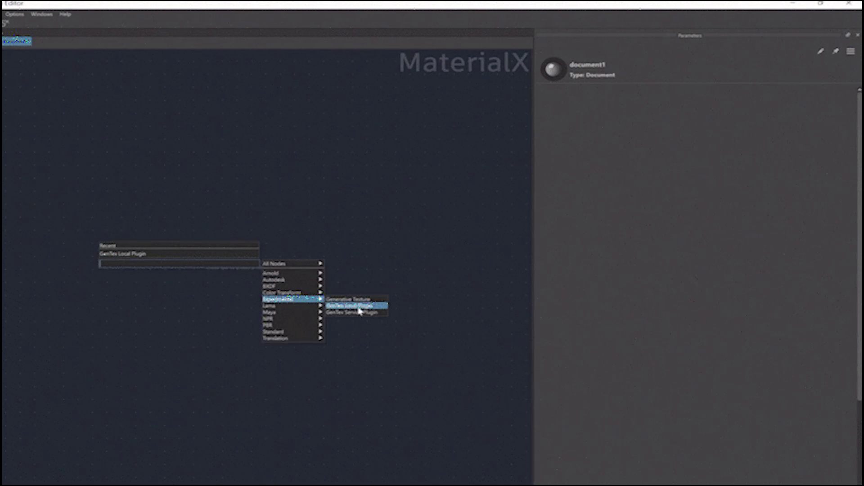
{"action": "left_click", "coordinate": [360, 306]}
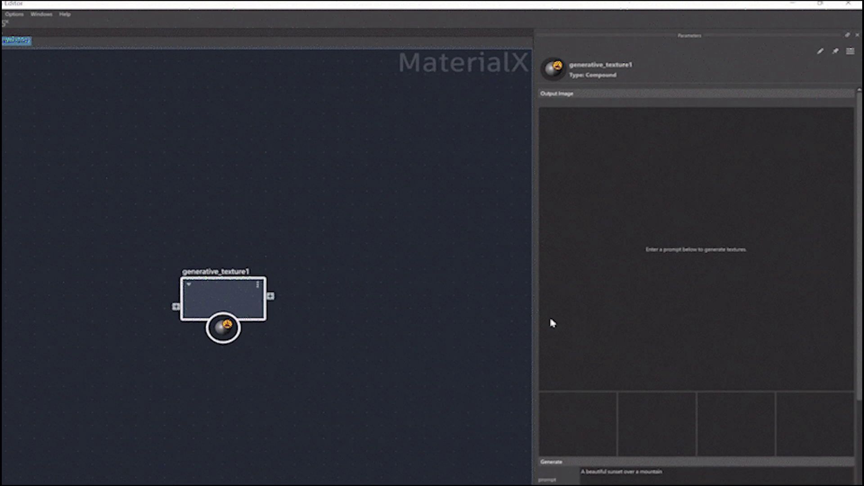
Step: Generate textures from the existing sunset prompt and choose the grey cloud result followed by the plain red one
{"action": "scroll", "coordinate": [666, 452], "scroll_direction": "down", "scroll_amount": 3}
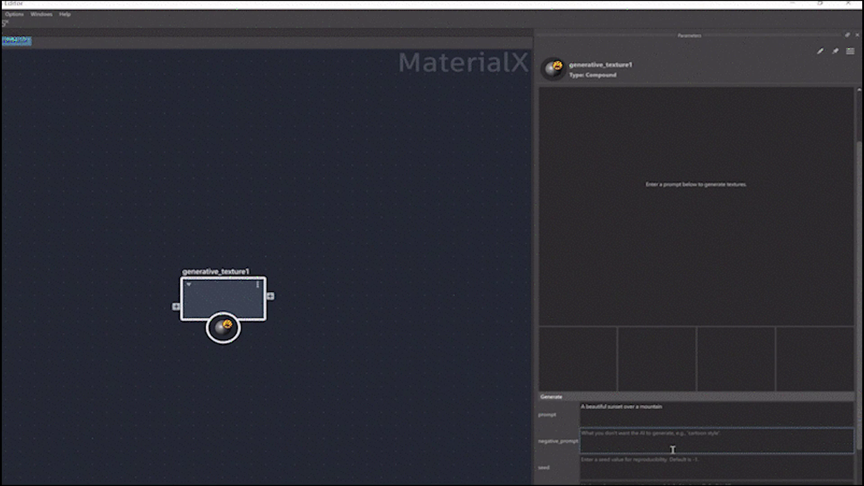
{"action": "left_click", "coordinate": [728, 464]}
{"action": "left_click", "coordinate": [661, 443]}
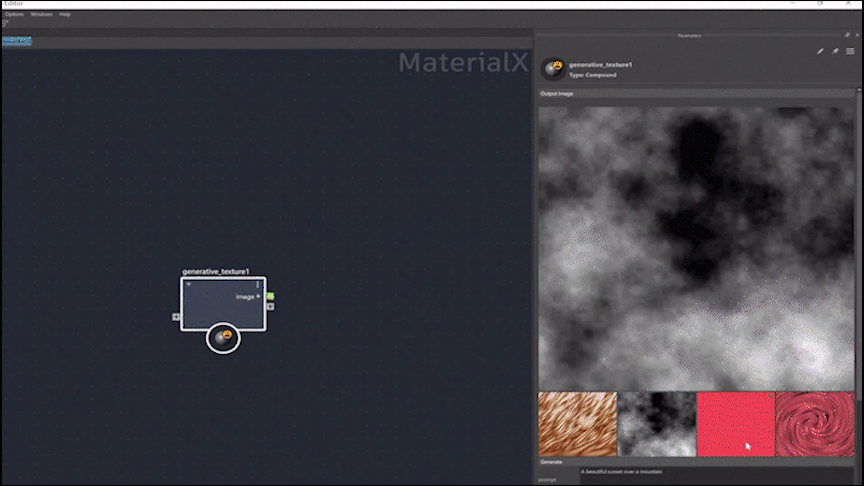
{"action": "left_click", "coordinate": [748, 446]}
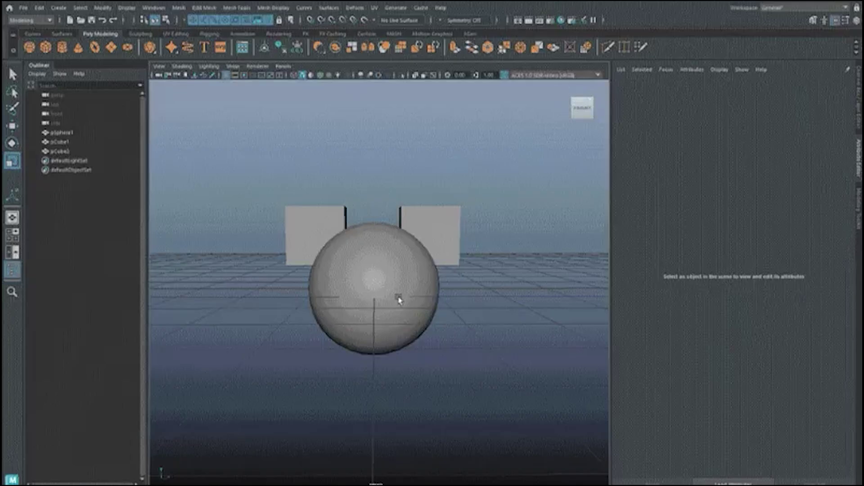
Step: Union the sphere and both cubes with a Boolean, using Volume geometry mode and a voxel size of 0.25
{"action": "left_click_drag", "start_coordinate": [399, 300], "coordinate": [252, 180]}
{"action": "right_click_drag", "start_coordinate": [347, 177], "coordinate": [408, 376], "text": "shift"}
{"action": "right_click_drag", "start_coordinate": [407, 376], "coordinate": [433, 374], "text": "shift"}
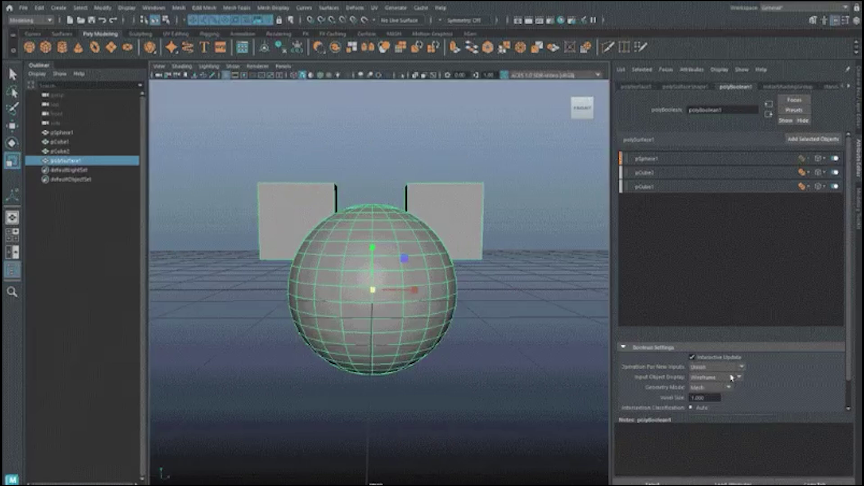
{"action": "left_click", "coordinate": [714, 387]}
{"action": "left_click", "coordinate": [713, 407]}
{"action": "type", "text": "0.25"}
{"action": "key", "text": "Return"}
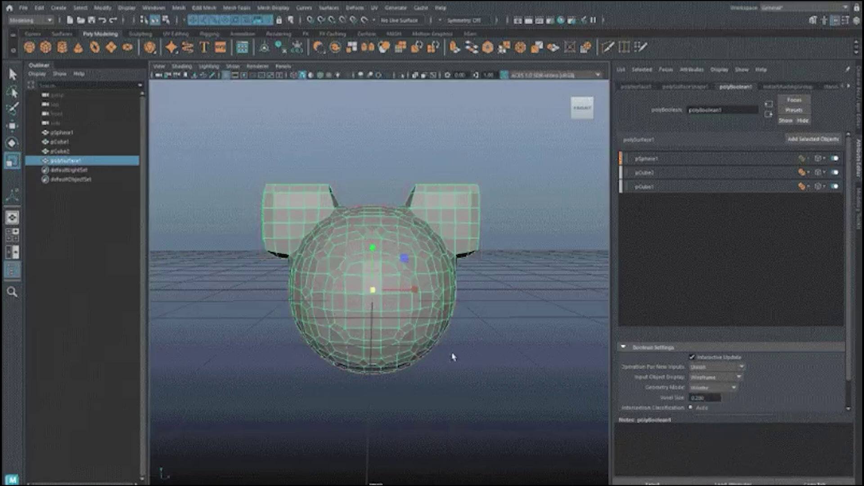
Step: Display wireframe on the shaded mesh and pull the right cube's upper inner corner vertex up and left above the head
{"action": "left_click", "coordinate": [482, 238]}
{"action": "key", "text": "w"}
{"action": "left_click_drag", "start_coordinate": [443, 221], "coordinate": [490, 312]}
{"action": "scroll", "coordinate": [491, 312], "scroll_direction": "up", "scroll_amount": 2}
{"action": "key", "text": "F9"}
{"action": "left_click", "coordinate": [415, 172]}
{"action": "left_click", "coordinate": [303, 75]}
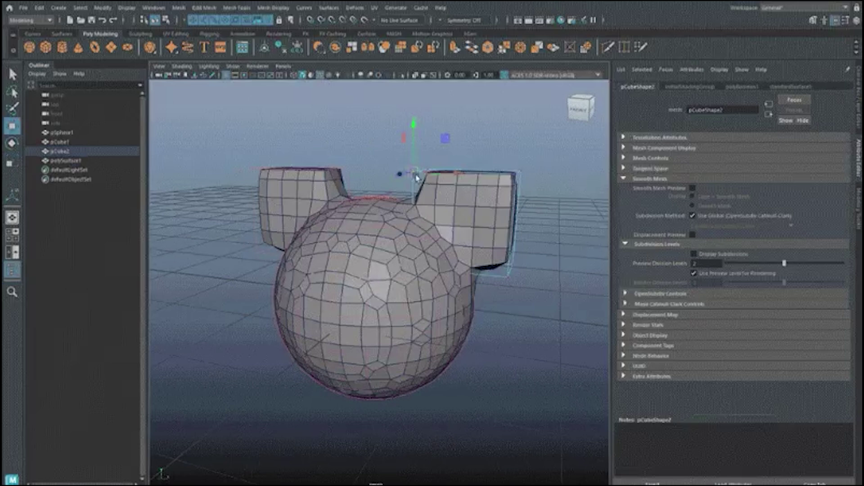
{"action": "left_click_drag", "start_coordinate": [293, 90], "coordinate": [311, 98]}
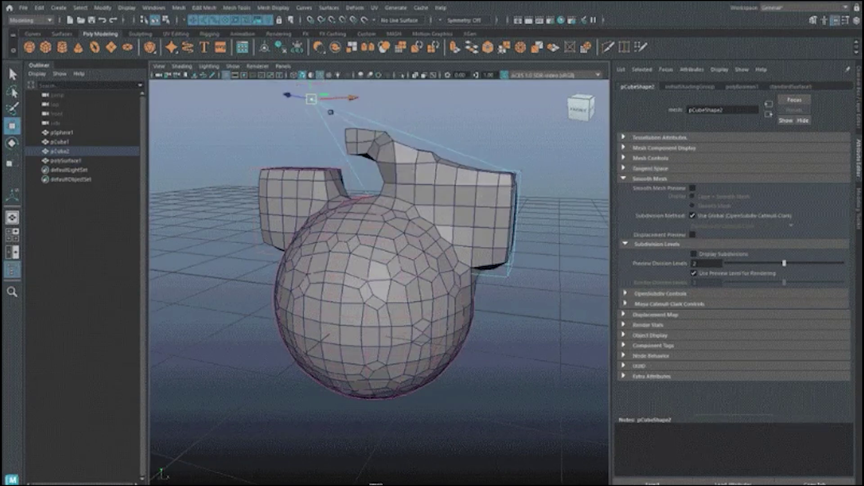
Step: Set the Boolean's voxel size to 0.1 and return to object selection with the right cube's original shape restored
{"action": "left_click", "coordinate": [758, 88]}
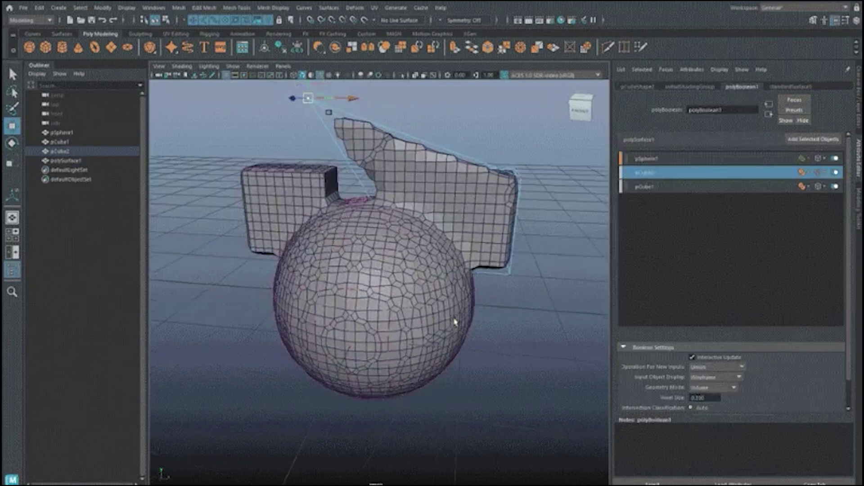
{"action": "type", "text": "0.1"}
{"action": "key", "text": "Return"}
{"action": "left_click_drag", "start_coordinate": [432, 376], "coordinate": [444, 331], "text": "alt"}
{"action": "key", "text": "F8"}
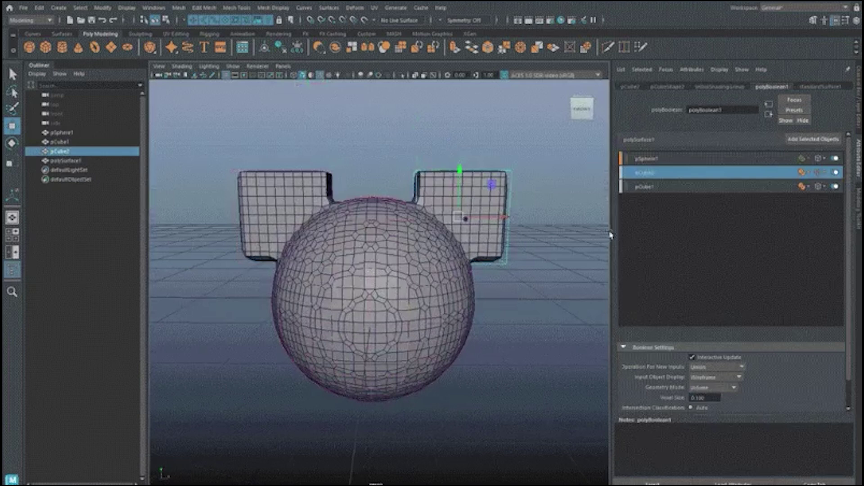
Step: Make the Boolean use the smooth mesh output of both ear cubes
{"action": "right_click", "coordinate": [677, 174]}
{"action": "left_click", "coordinate": [715, 202]}
{"action": "right_click", "coordinate": [671, 186]}
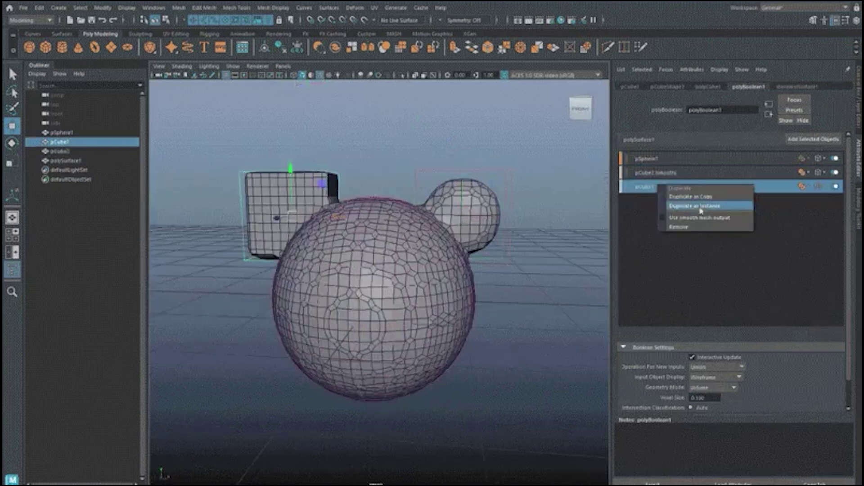
{"action": "left_click", "coordinate": [693, 211]}
Step: Select both ear cubes together and scale them up to enlarge the ears
{"action": "left_click", "coordinate": [307, 180], "text": "shift"}
{"action": "key", "text": "e"}
{"action": "key", "text": "r"}
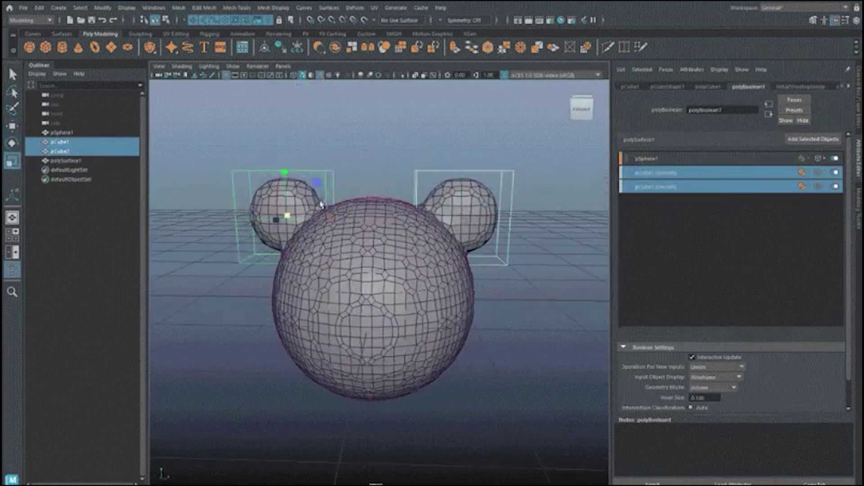
{"action": "left_click_drag", "start_coordinate": [314, 184], "coordinate": [332, 168]}
{"action": "left_click_drag", "start_coordinate": [357, 147], "coordinate": [368, 152], "text": "alt"}
{"action": "left_click", "coordinate": [346, 155]}
Step: Raise the smooth preview division level to 3 for the right ear cube and the left ear cube
{"action": "left_click_drag", "start_coordinate": [401, 193], "coordinate": [490, 233], "text": "alt"}
{"action": "left_click", "coordinate": [396, 180]}
{"action": "left_click", "coordinate": [492, 144]}
{"action": "key", "text": "w"}
{"action": "mouse_move", "coordinate": [403, 235]}
{"action": "left_mouse_down"}
{"action": "mouse_move", "coordinate": [446, 206]}
{"action": "mouse_move", "coordinate": [473, 206]}
{"action": "mouse_move", "coordinate": [404, 234]}
{"action": "left_mouse_up"}
{"action": "middle_click_drag", "start_coordinate": [443, 243], "coordinate": [474, 230], "text": "alt"}
{"action": "left_click", "coordinate": [667, 87]}
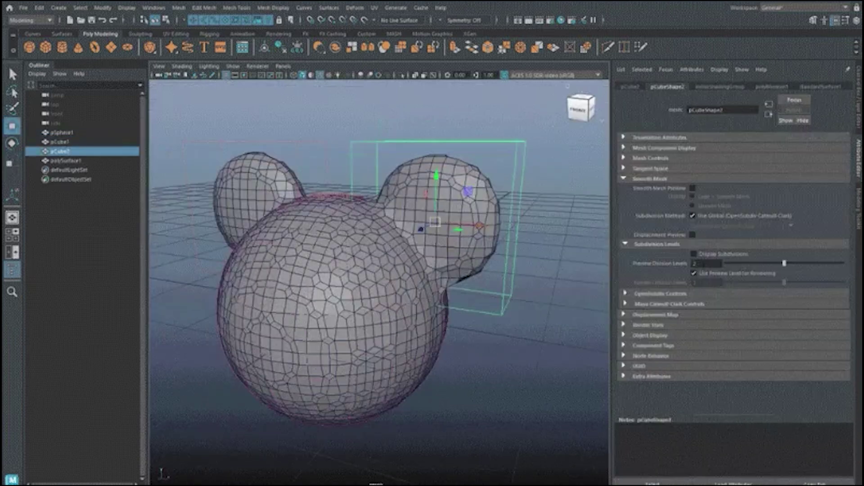
{"action": "mouse_move", "coordinate": [784, 264]}
{"action": "left_mouse_down"}
{"action": "mouse_move", "coordinate": [726, 262]}
{"action": "mouse_move", "coordinate": [791, 264]}
{"action": "left_mouse_up"}
{"action": "left_click", "coordinate": [817, 264]}
{"action": "left_click_drag", "start_coordinate": [288, 232], "coordinate": [329, 222], "text": "alt"}
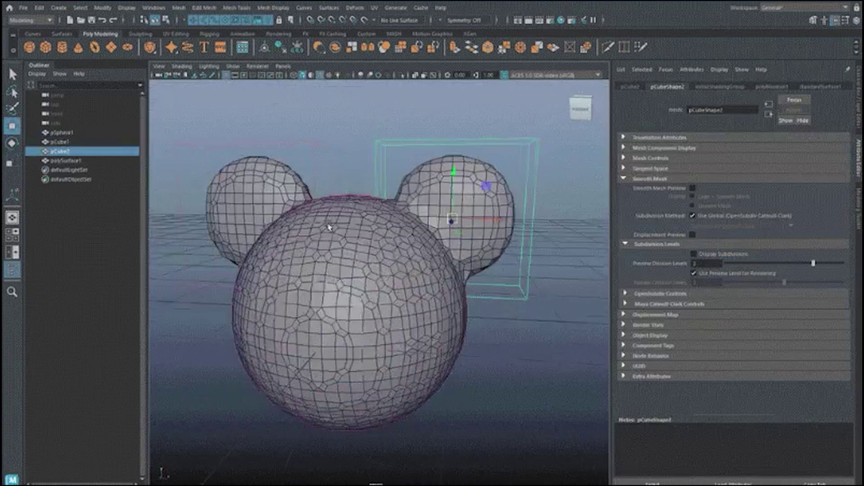
{"action": "left_click", "coordinate": [280, 207]}
{"action": "left_click", "coordinate": [816, 265]}
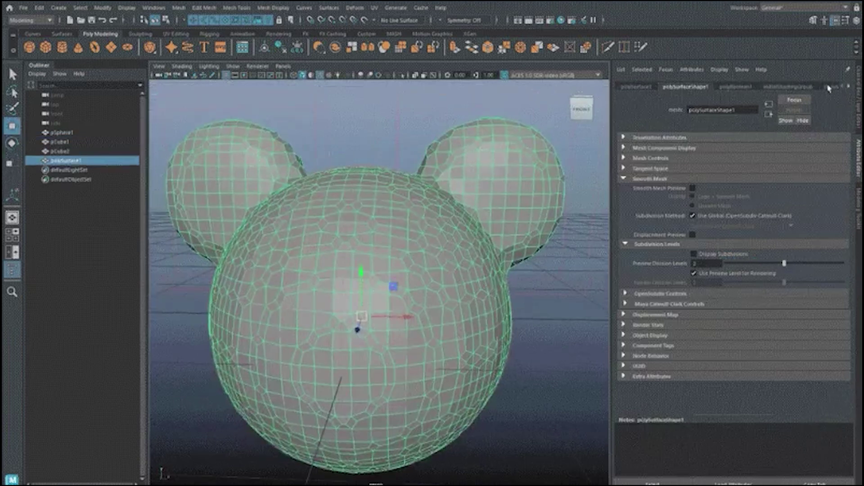
Step: Set the Boolean's voxel size to 0.05 and use the smooth mesh output for the head sphere
{"action": "left_click", "coordinate": [745, 87]}
{"action": "type", "text": "0."}
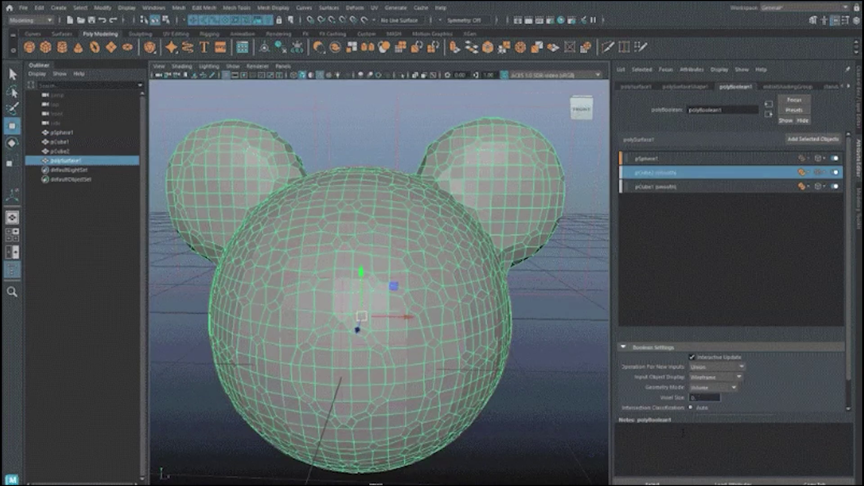
{"action": "type", "text": "05"}
{"action": "key", "text": "Return"}
{"action": "scroll", "coordinate": [406, 360], "scroll_direction": "down", "scroll_amount": 3}
{"action": "left_click_drag", "start_coordinate": [360, 355], "coordinate": [297, 322], "text": "alt"}
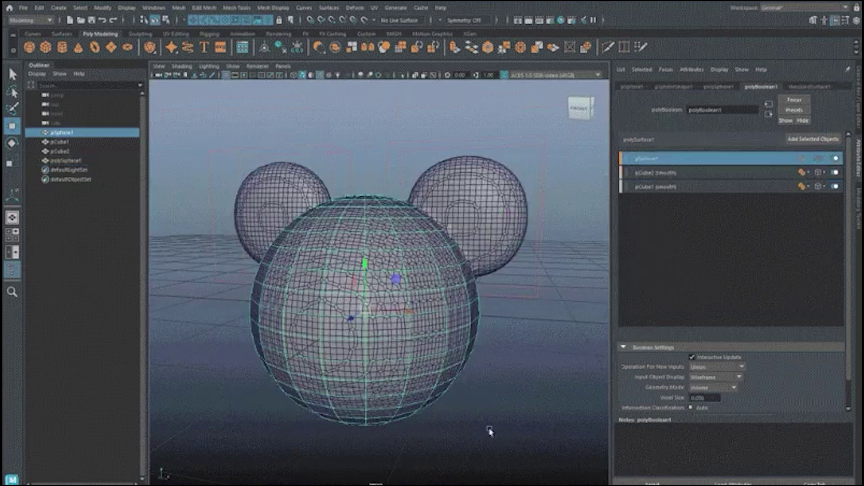
{"action": "left_click", "coordinate": [803, 158]}
{"action": "left_click", "coordinate": [805, 180]}
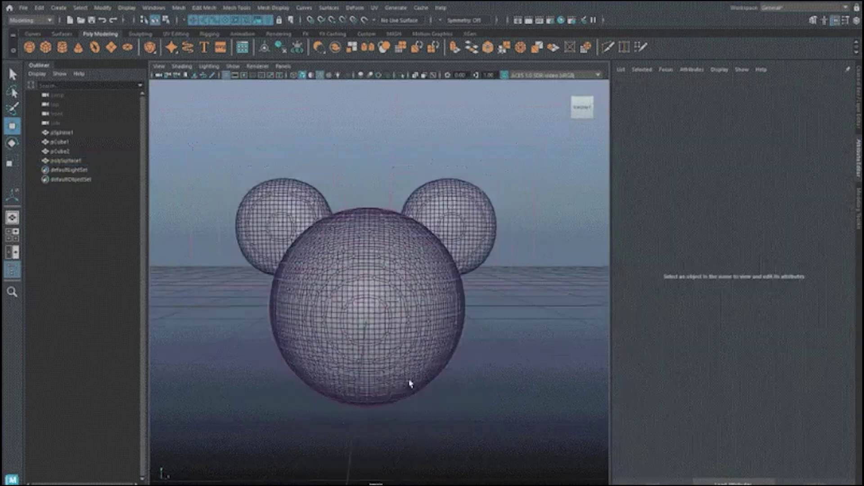
Step: Create a cube for the nose and two more cubes for the eyes, positioned on the front of the head
{"action": "scroll", "coordinate": [409, 382], "scroll_direction": "down", "scroll_amount": 2}
{"action": "right_click_drag", "start_coordinate": [494, 335], "coordinate": [495, 359], "text": "shift"}
{"action": "left_click_drag", "start_coordinate": [392, 371], "coordinate": [309, 402], "text": "alt"}
{"action": "left_click_drag", "start_coordinate": [340, 311], "coordinate": [255, 337]}
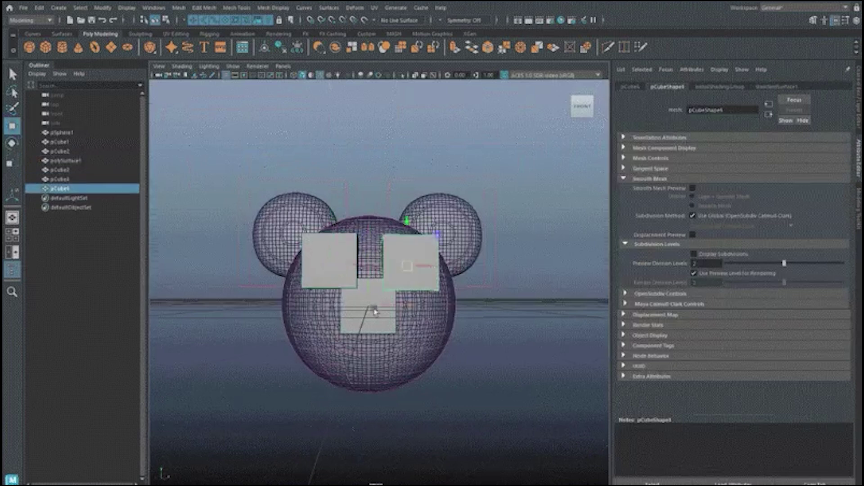
{"action": "left_click", "coordinate": [280, 253], "text": "shift"}
{"action": "left_click_drag", "start_coordinate": [375, 311], "coordinate": [264, 305], "text": "alt"}
{"action": "left_click", "coordinate": [292, 321], "text": "shift"}
{"action": "left_click", "coordinate": [276, 325]}
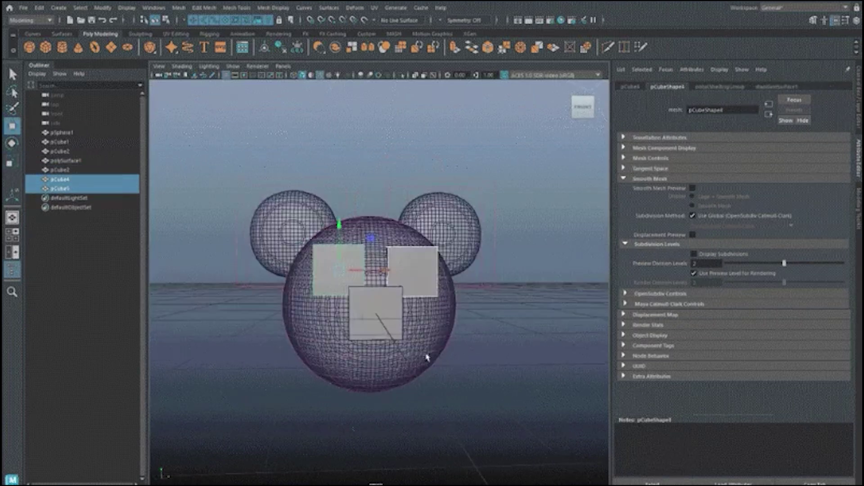
Step: Add the two eye cubes and the nose cube to the head's Boolean as Union inputs
{"action": "left_click", "coordinate": [318, 257], "text": "shift"}
{"action": "left_click", "coordinate": [372, 307], "text": "shift"}
{"action": "right_click_drag", "start_coordinate": [380, 170], "coordinate": [441, 385], "text": "shift"}
{"action": "left_click_drag", "start_coordinate": [449, 388], "coordinate": [440, 415], "text": "alt"}
Step: Change the Boolean operation of both eye cubes to Difference so they carve sockets into the head
{"action": "left_click", "coordinate": [677, 202]}
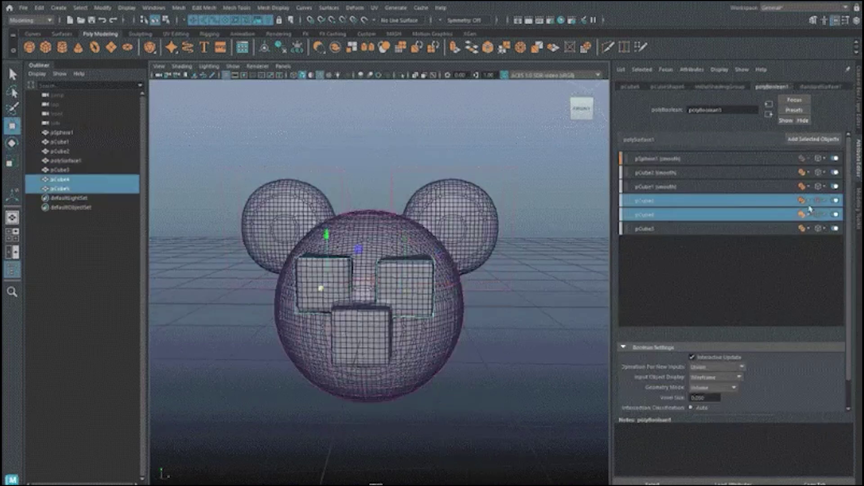
{"action": "left_click", "coordinate": [810, 202]}
{"action": "left_click", "coordinate": [823, 226]}
{"action": "mouse_move", "coordinate": [513, 325]}
{"action": "left_mouse_down", "text": "alt"}
{"action": "mouse_move", "coordinate": [457, 332]}
{"action": "mouse_move", "coordinate": [506, 335]}
{"action": "left_mouse_up", "text": "alt"}
{"action": "scroll", "coordinate": [399, 347], "scroll_direction": "up", "scroll_amount": 3}
{"action": "left_click_drag", "start_coordinate": [399, 347], "coordinate": [388, 347], "text": "alt"}
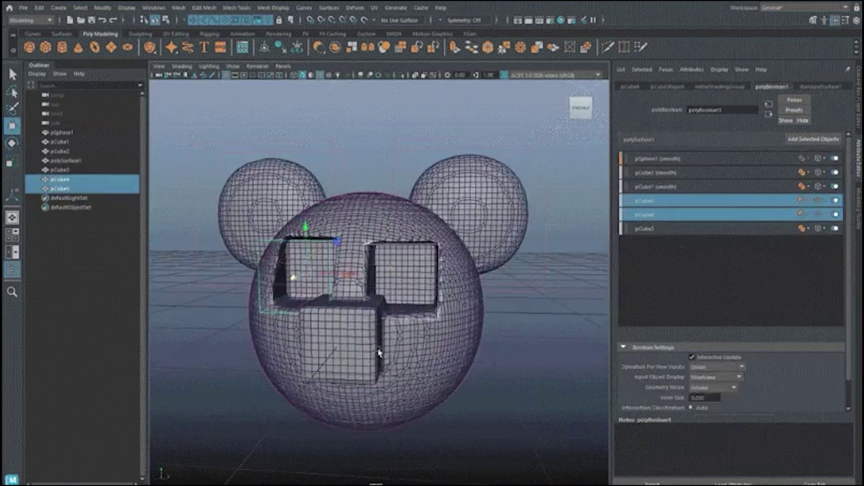
Step: Add the nose cube to the eye cube selection and turn on smooth mesh preview for all three
{"action": "left_click", "coordinate": [379, 353], "text": "shift"}
{"action": "left_click", "coordinate": [374, 358], "text": "shift"}
{"action": "left_click", "coordinate": [698, 229], "text": "shift"}
{"action": "key", "text": "3"}
{"action": "left_click_drag", "start_coordinate": [450, 349], "coordinate": [354, 351], "text": "alt"}
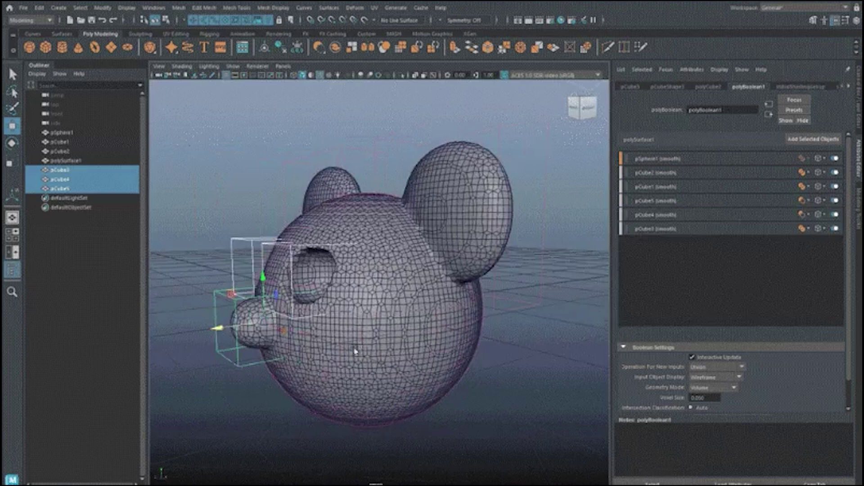
Step: Select the nose cube and pull its lower front vertices forward, away from the face
{"action": "left_click", "coordinate": [281, 359]}
{"action": "middle_click_drag", "start_coordinate": [283, 376], "coordinate": [336, 347], "text": "alt"}
{"action": "left_click_drag", "start_coordinate": [336, 347], "coordinate": [325, 348], "text": "alt"}
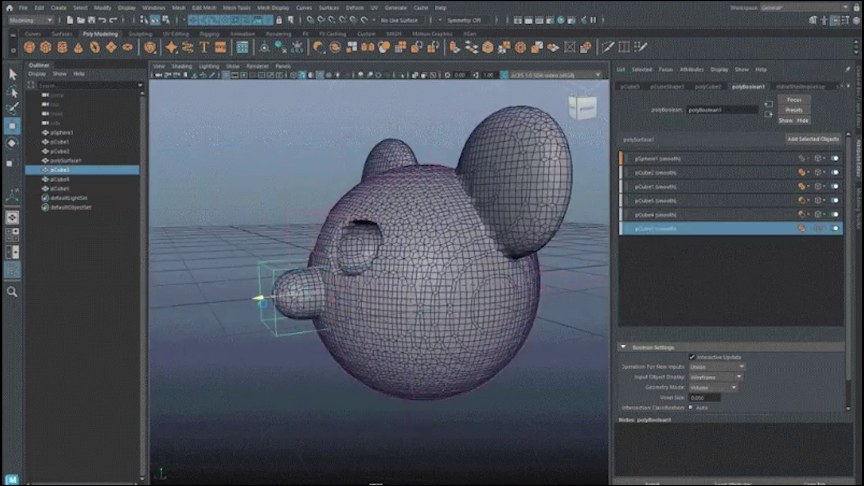
{"action": "key", "text": "F8"}
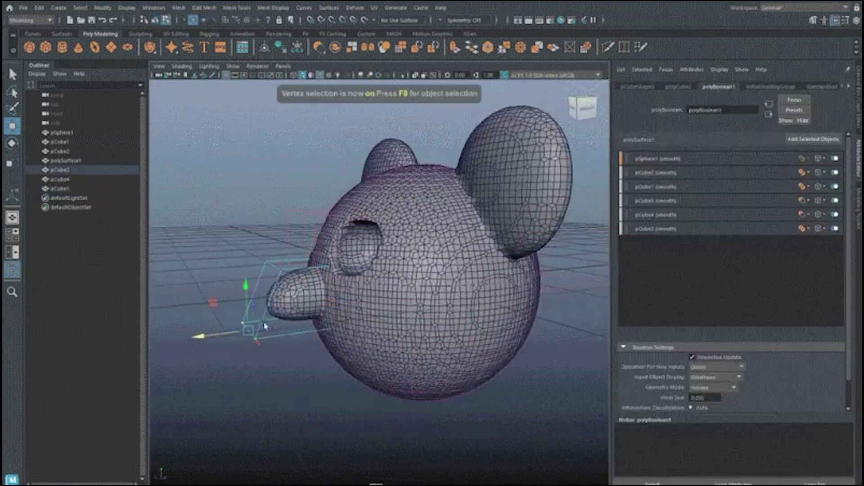
Step: Select the nose cube's upper front vertices, scale them narrower, and return to object selection
{"action": "left_click_drag", "start_coordinate": [250, 249], "coordinate": [292, 278]}
{"action": "left_click_drag", "start_coordinate": [360, 316], "coordinate": [446, 313], "text": "alt"}
{"action": "key", "text": "e"}
{"action": "left_click_drag", "start_coordinate": [436, 256], "coordinate": [411, 256]}
{"action": "left_click_drag", "start_coordinate": [443, 315], "coordinate": [444, 341], "text": "alt"}
{"action": "left_click", "coordinate": [404, 207]}
{"action": "key", "text": "F8"}
Step: Retopologize the combined bear head mesh with a target face count of 3000 and symmetry enabled
{"action": "left_click_drag", "start_coordinate": [484, 360], "coordinate": [464, 338], "text": "alt"}
{"action": "left_click", "coordinate": [178, 7]}
{"action": "left_click", "coordinate": [268, 114]}
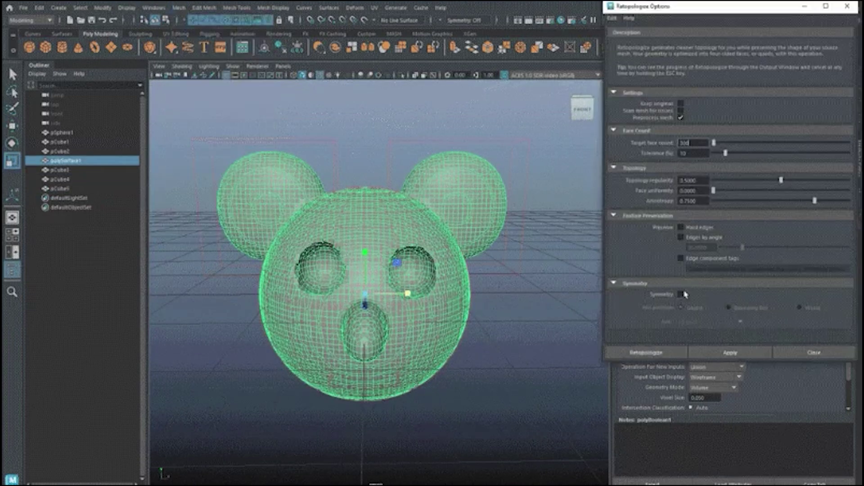
{"action": "left_click", "coordinate": [645, 353]}
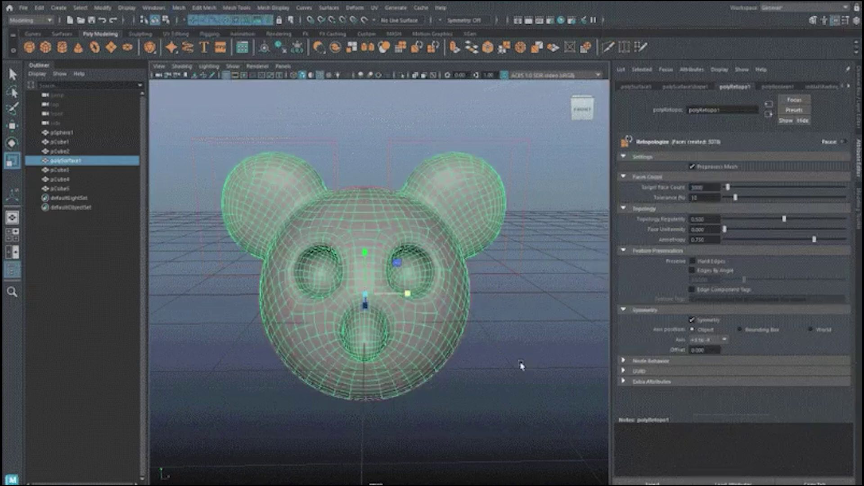
{"action": "left_click_drag", "start_coordinate": [518, 363], "coordinate": [518, 344], "text": "alt"}
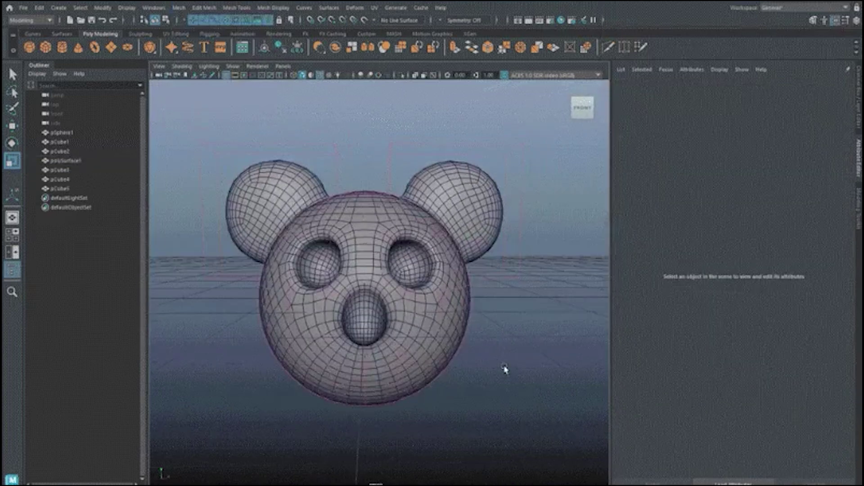